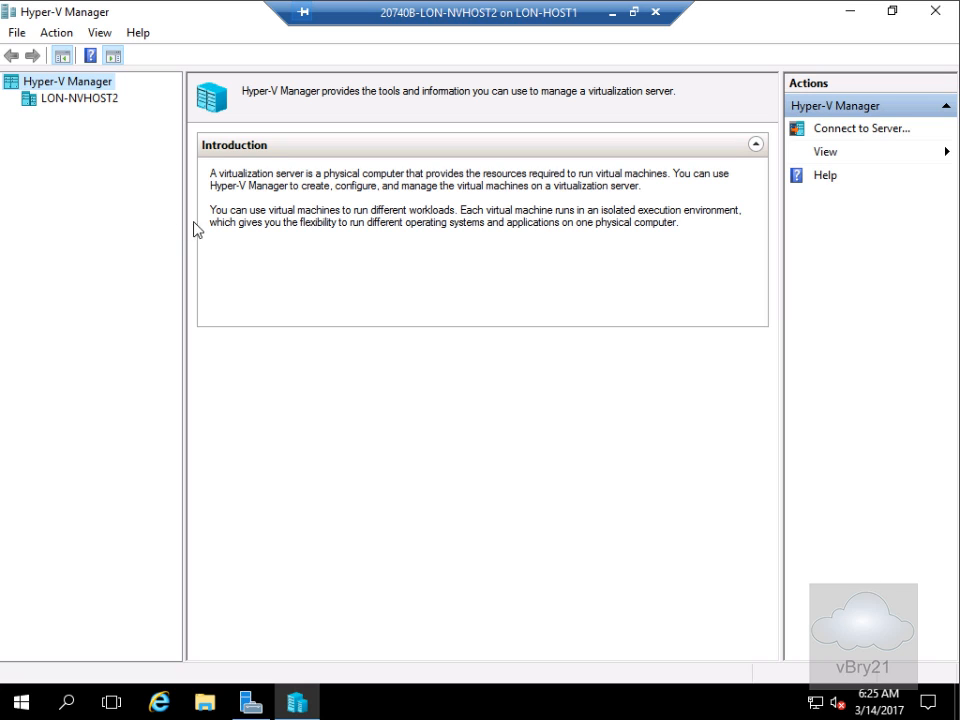
- In the Hyper-V settings of LON-NVHOST2, enable the computer as a Replica server with Kerberos (HTTP) authentication
right_click(95, 104)
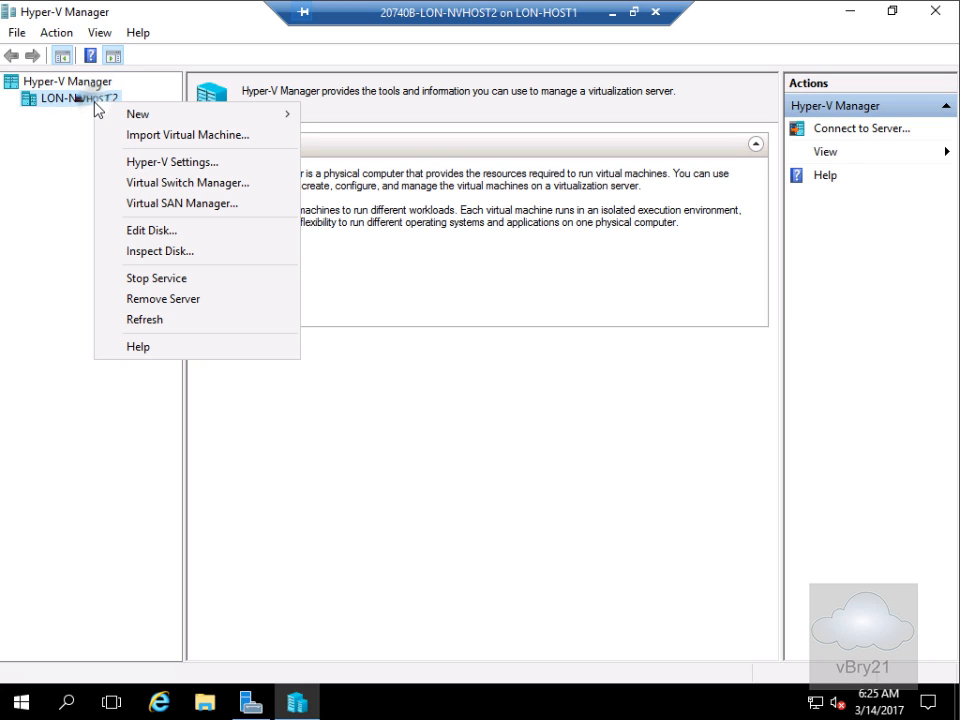
click(170, 163)
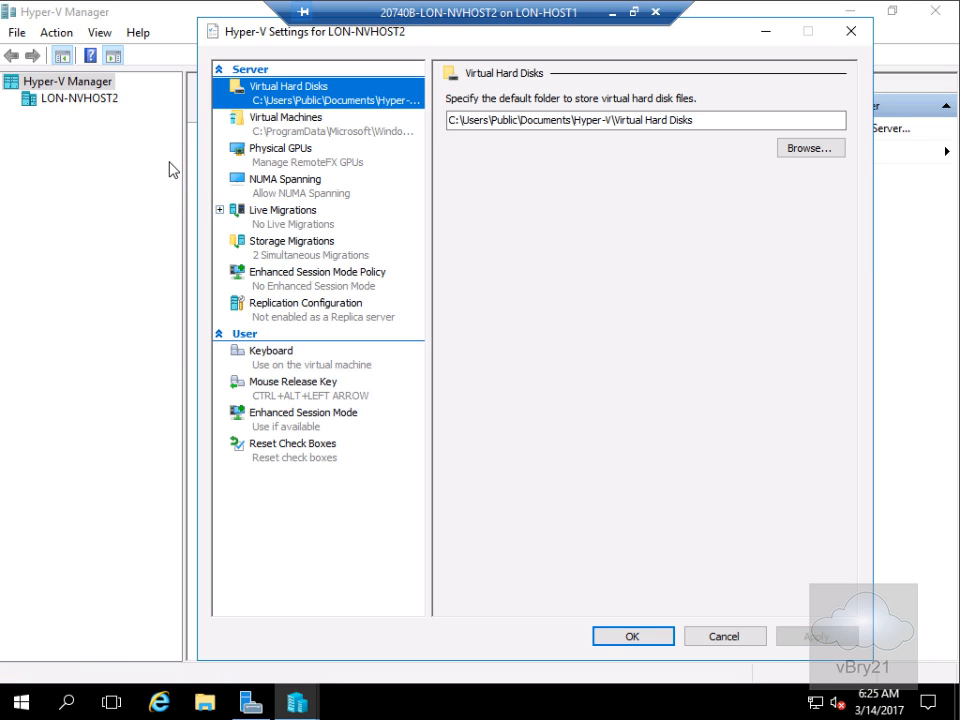
click(287, 306)
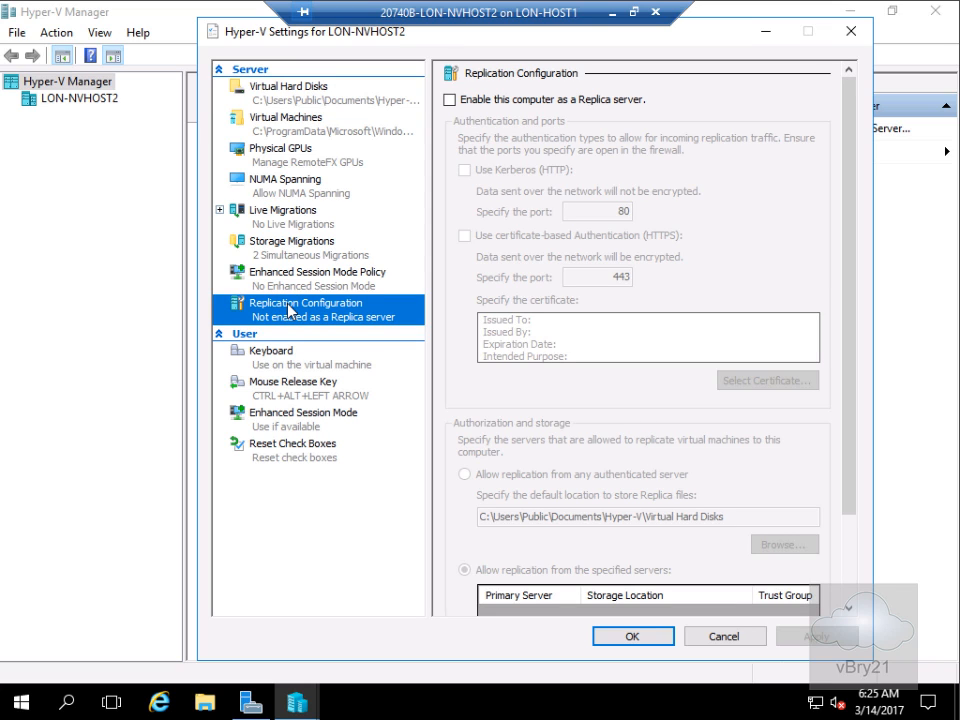
click(449, 99)
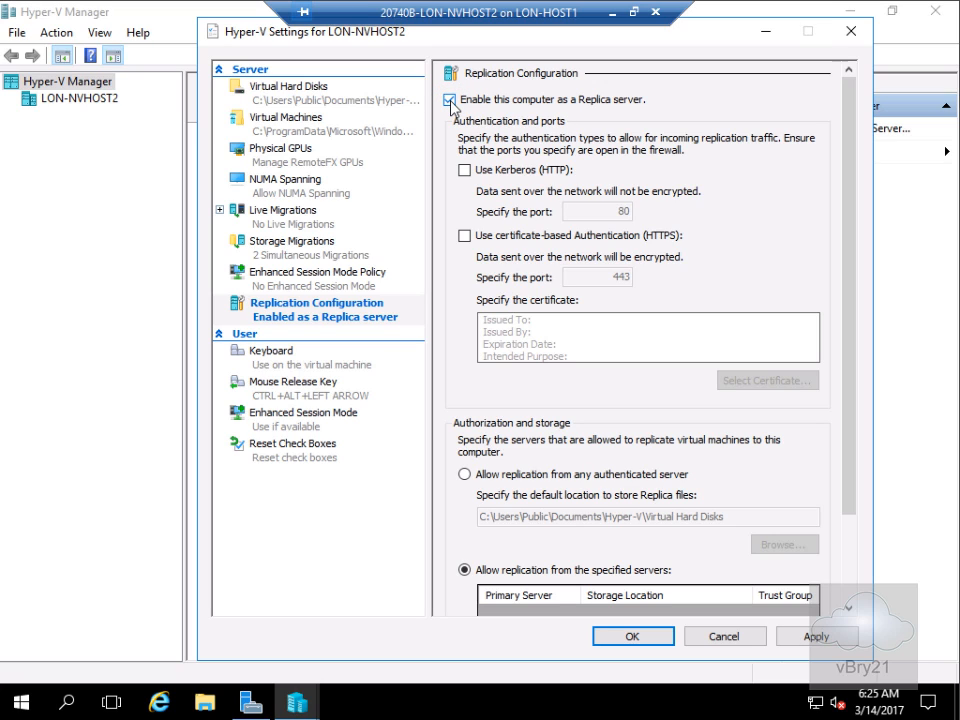
click(465, 171)
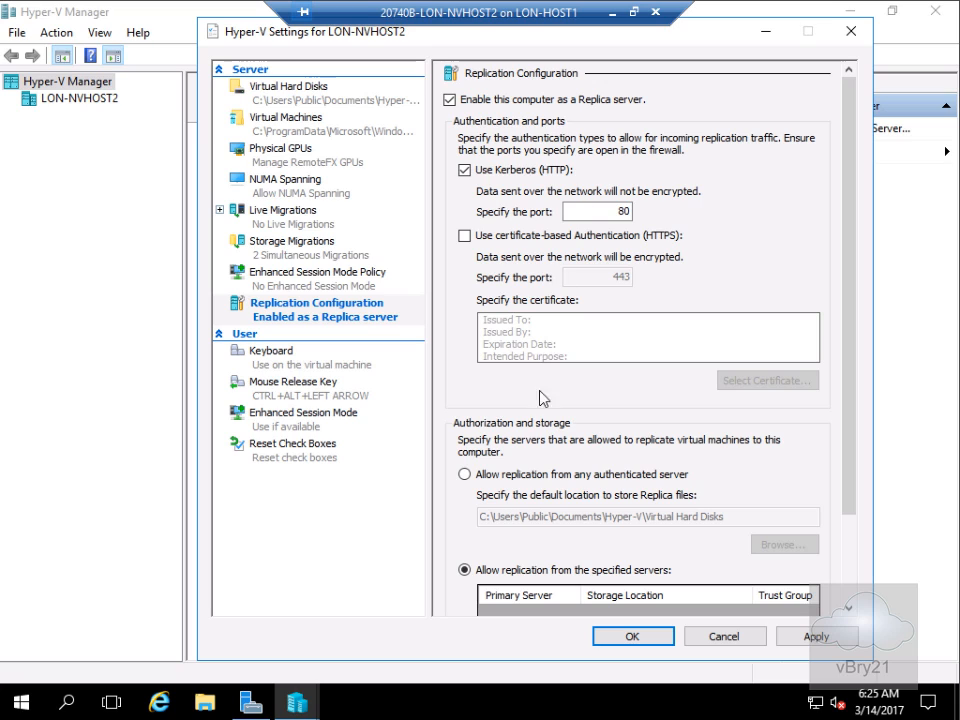
- Allow replication from any authenticated server in the default storage location and save the LON-NVHOST2 settings
click(465, 475)
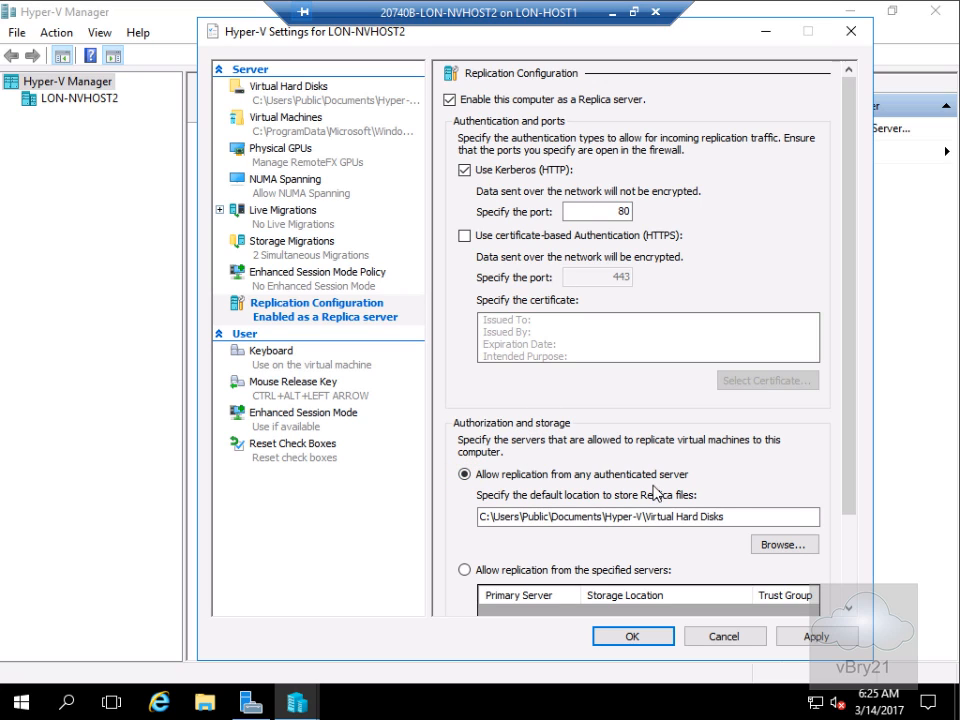
drag(845, 505, 850, 606)
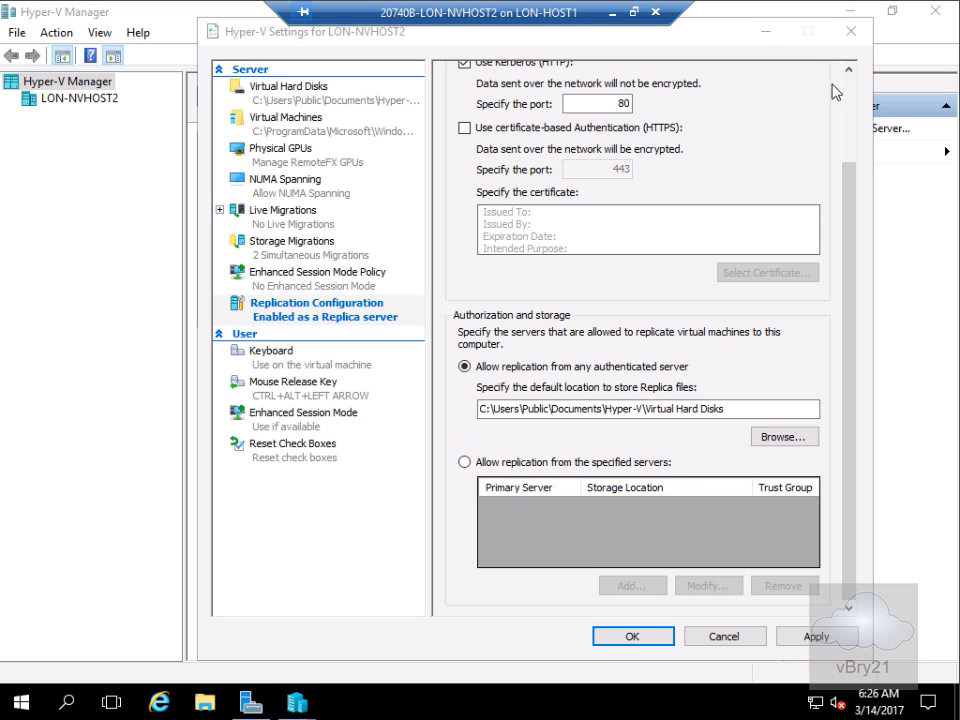
click(632, 636)
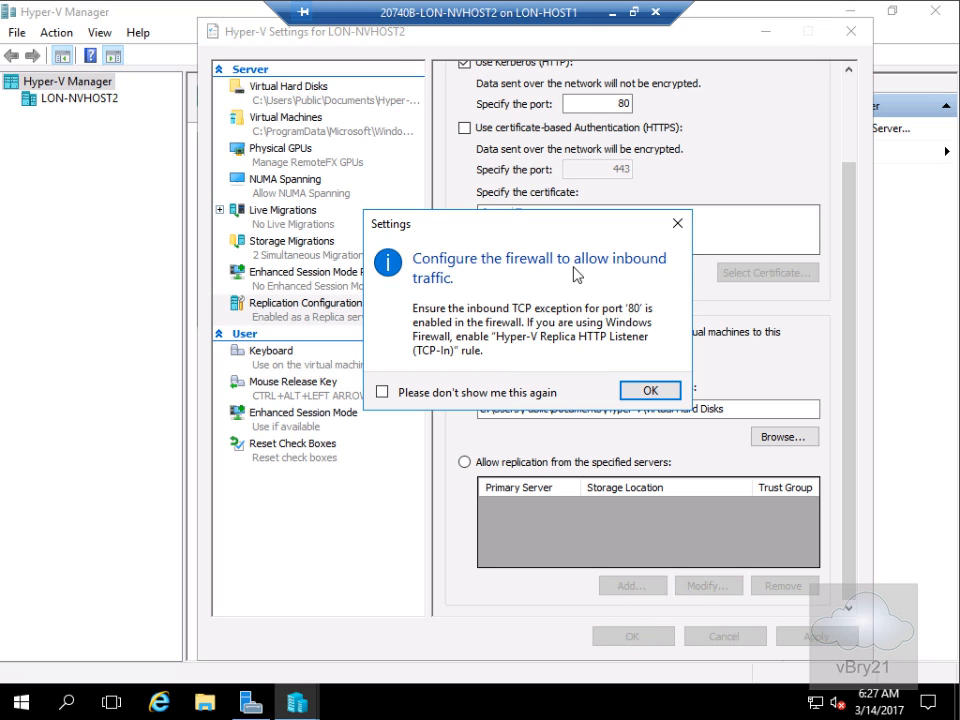
click(634, 390)
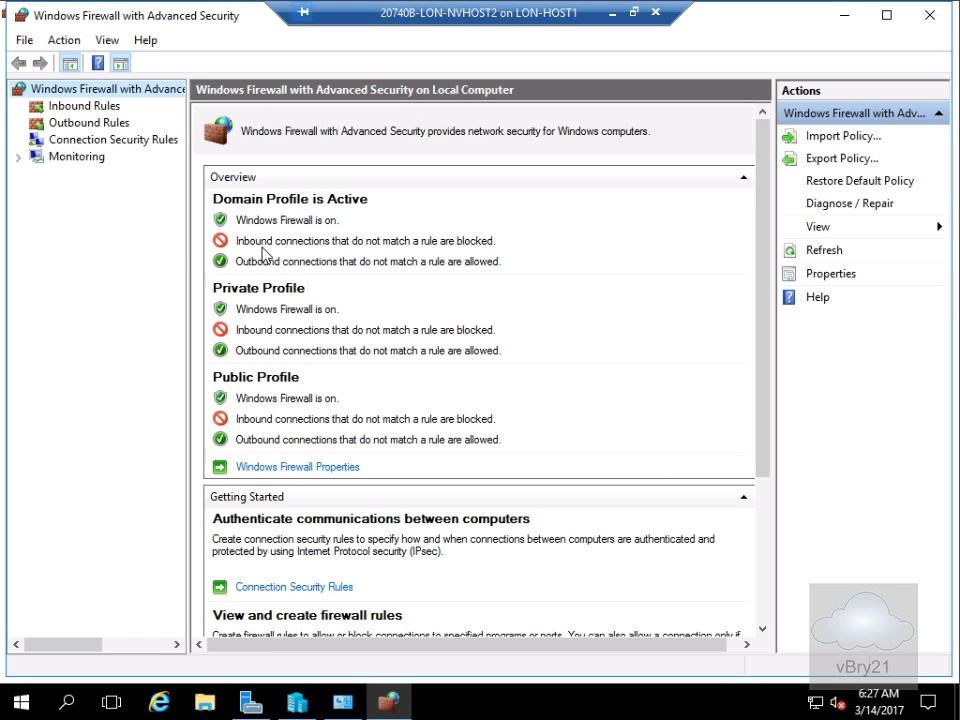
- Enable the Hyper-V Replica HTTP Listener (TCP-In) inbound firewall rule on LON-NVHOST2 and close the firewall windows
click(105, 108)
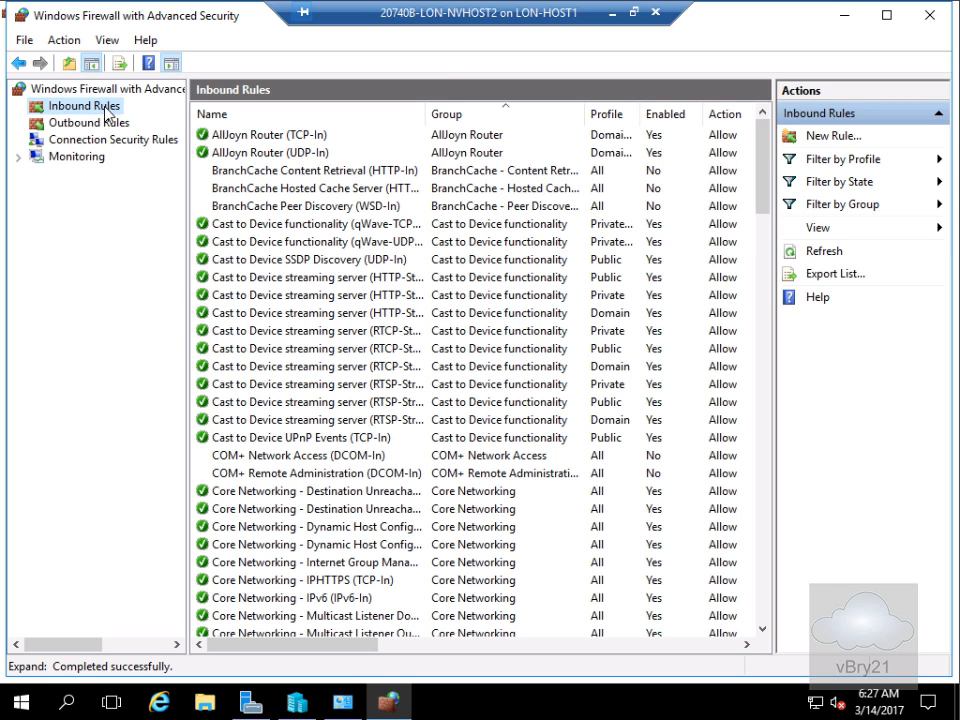
click(764, 607)
click(764, 607)
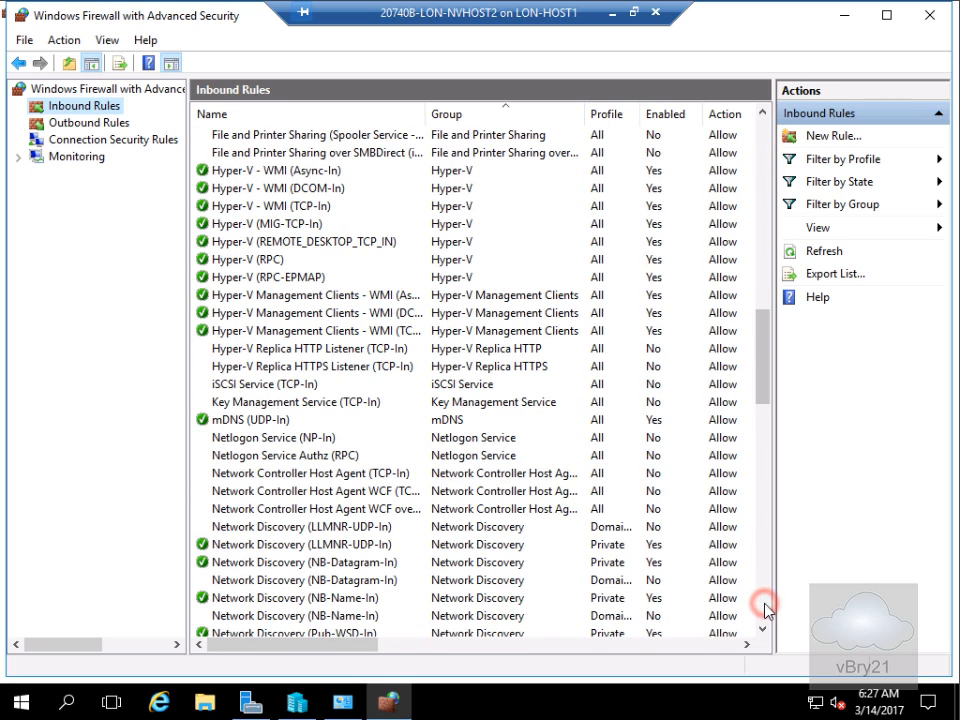
click(313, 350)
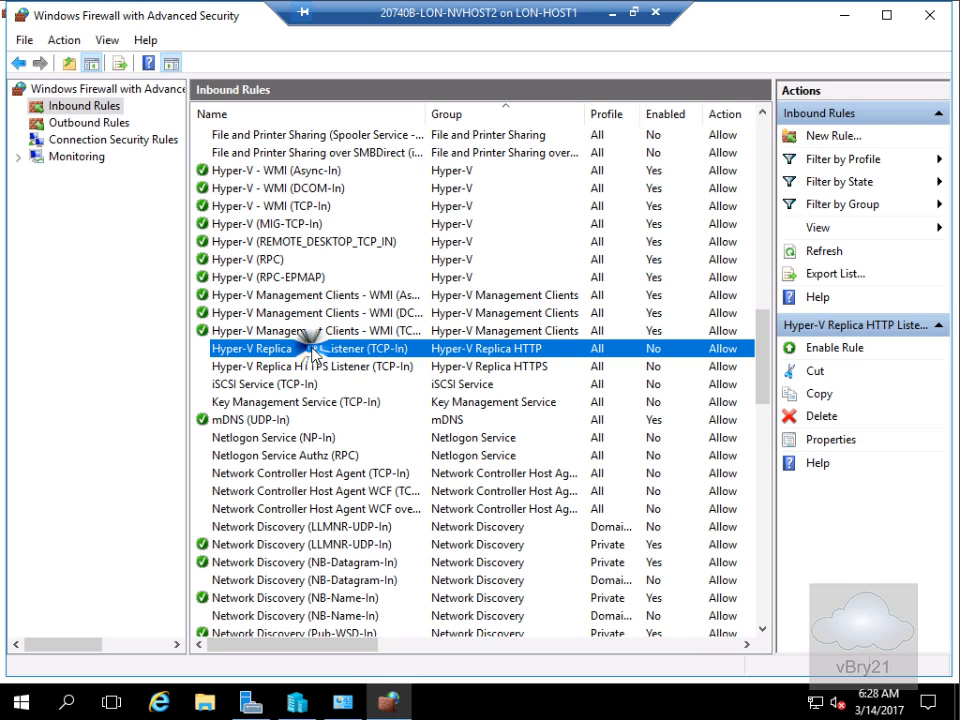
right_click(313, 350)
click(360, 360)
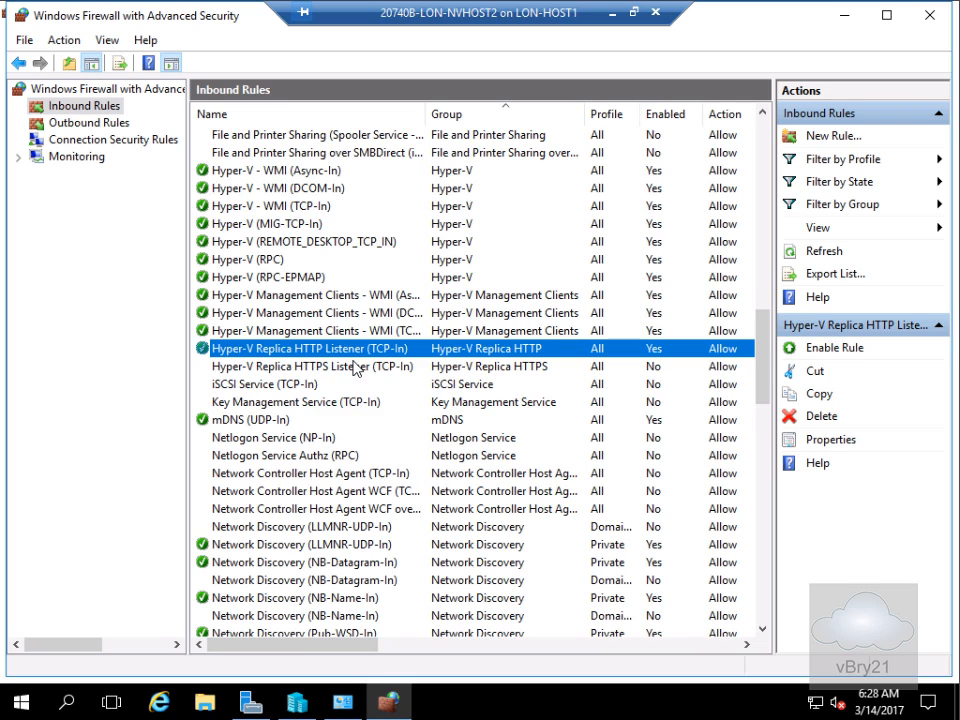
click(929, 15)
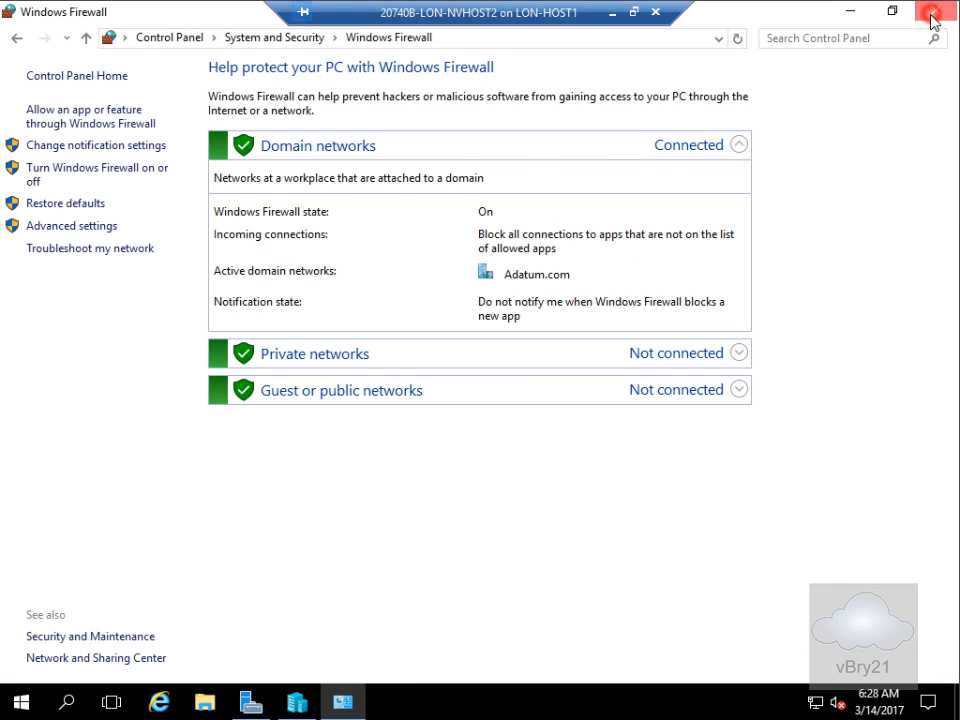
click(934, 14)
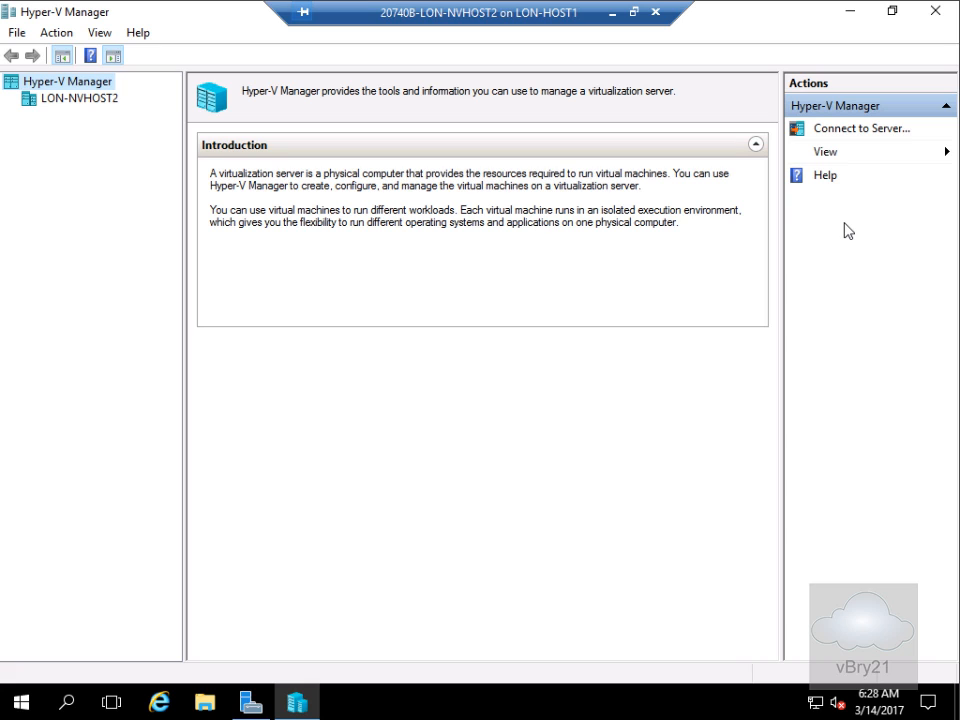
- Switch to the LON-HOST1 desktop and enable LON-HOST1 as a Replica server with Kerberos (HTTP) authentication
click(613, 13)
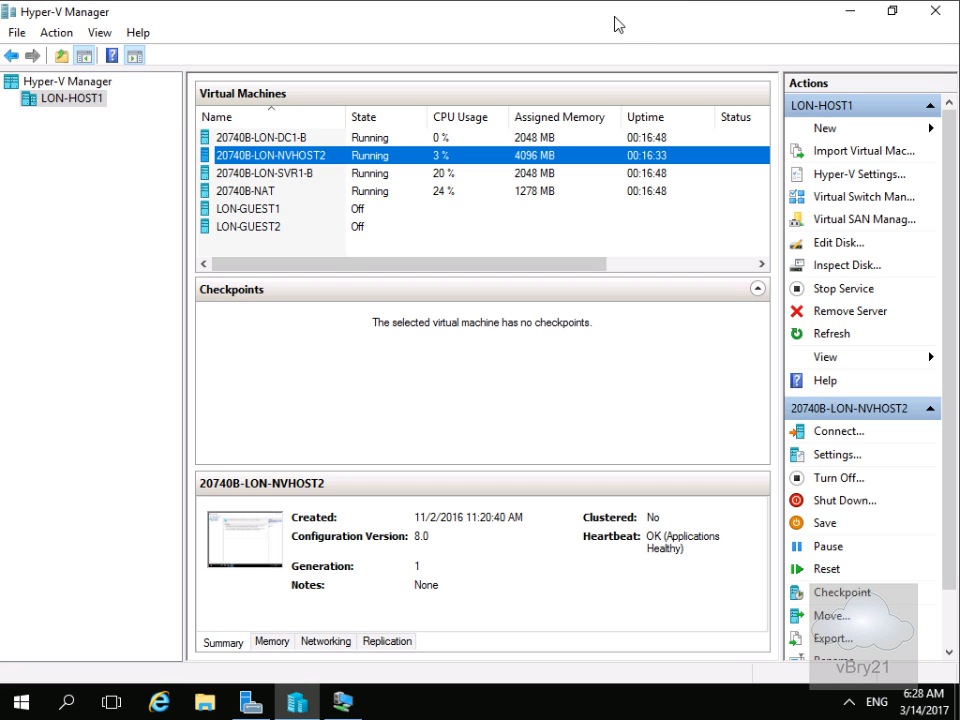
right_click(77, 98)
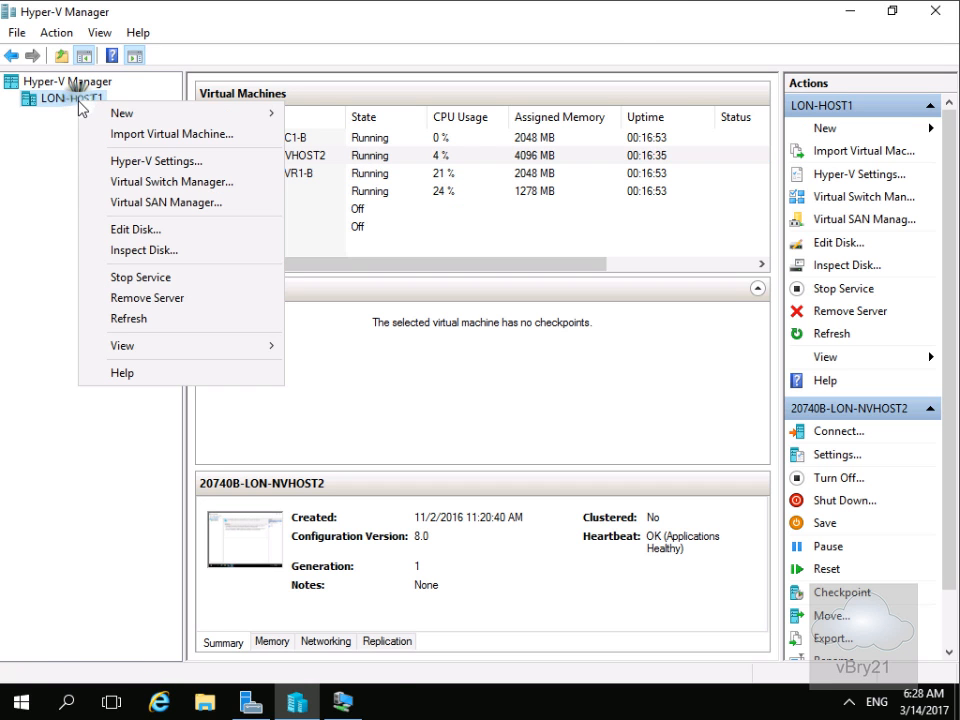
click(176, 164)
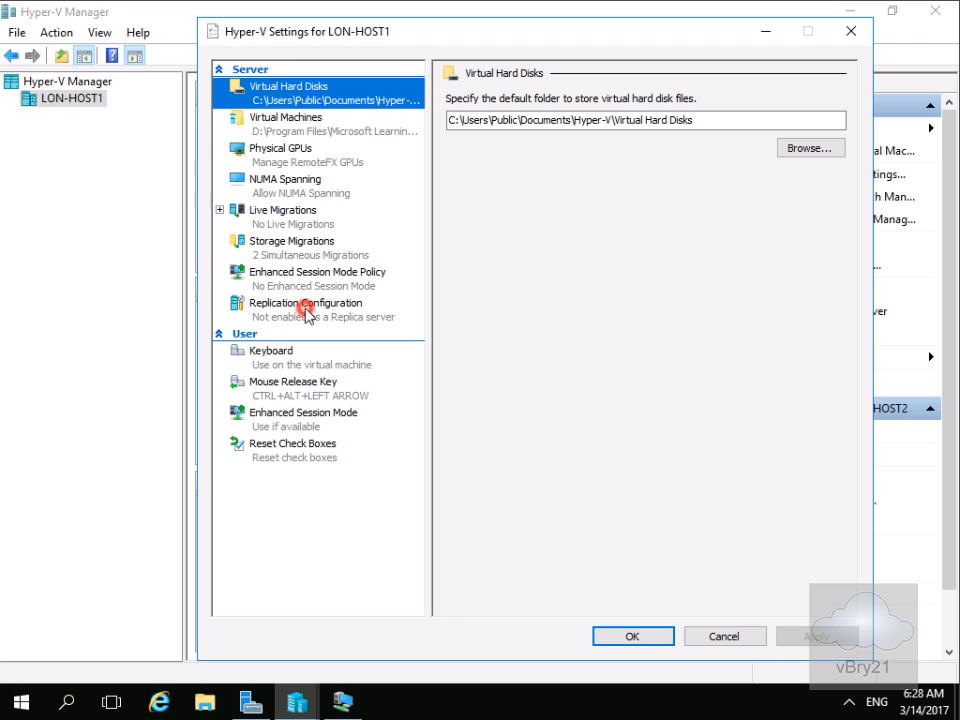
click(305, 313)
click(450, 100)
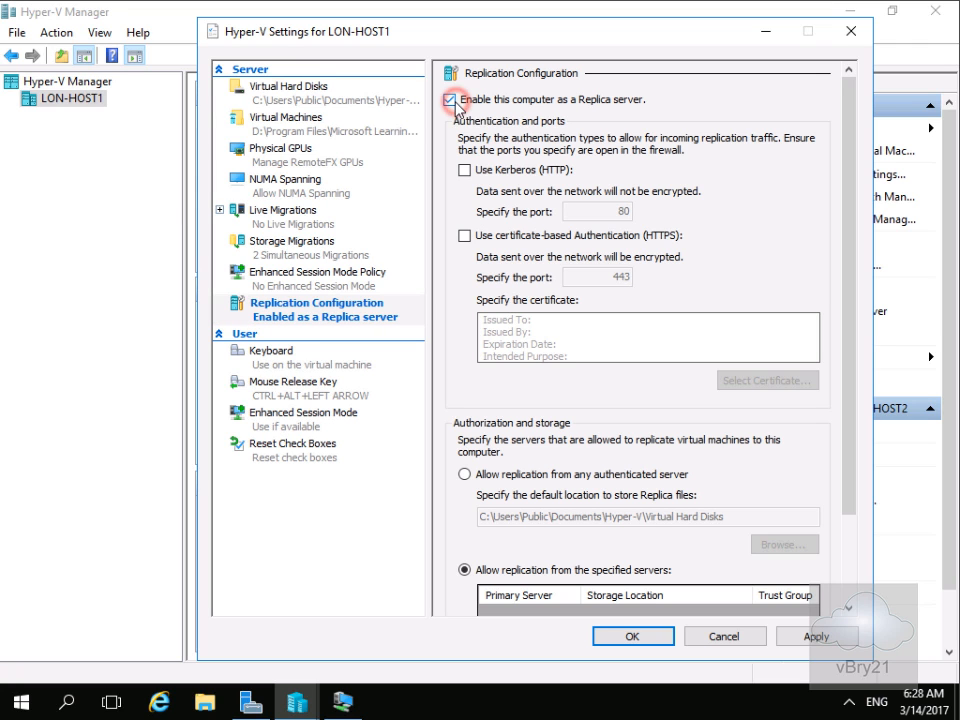
click(464, 170)
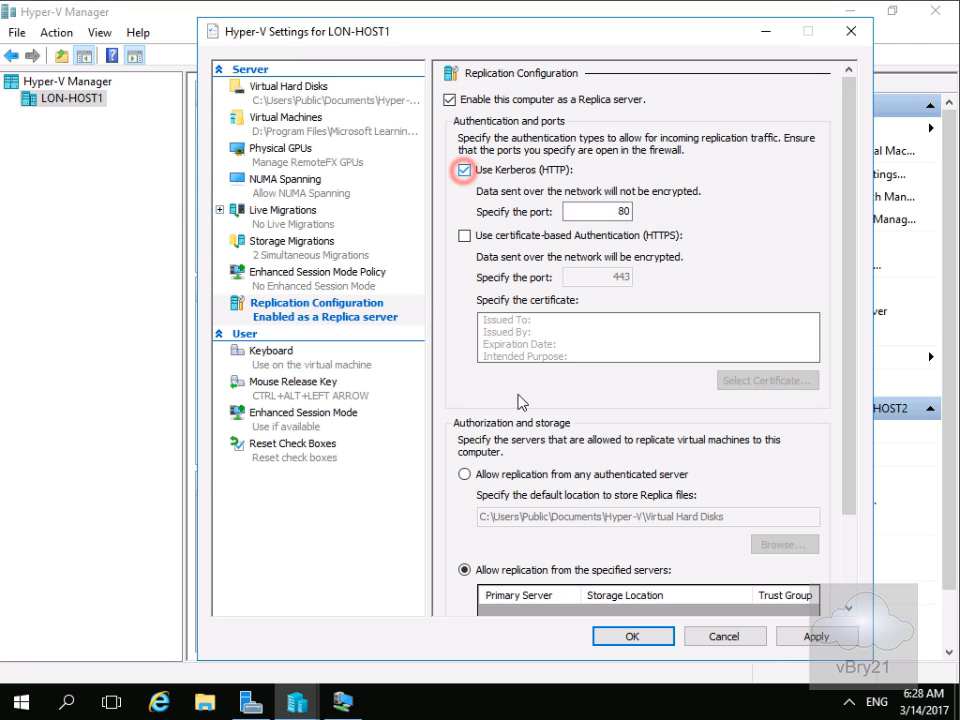
- Allow replication to LON-HOST1 from any authenticated server and save its Hyper-V settings
click(464, 474)
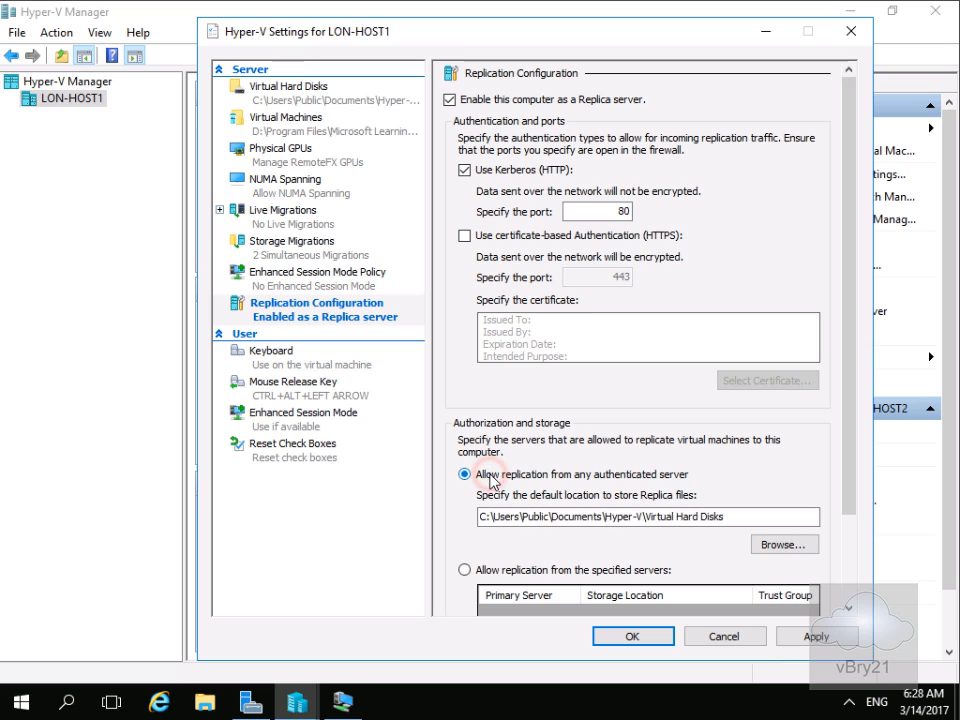
click(645, 640)
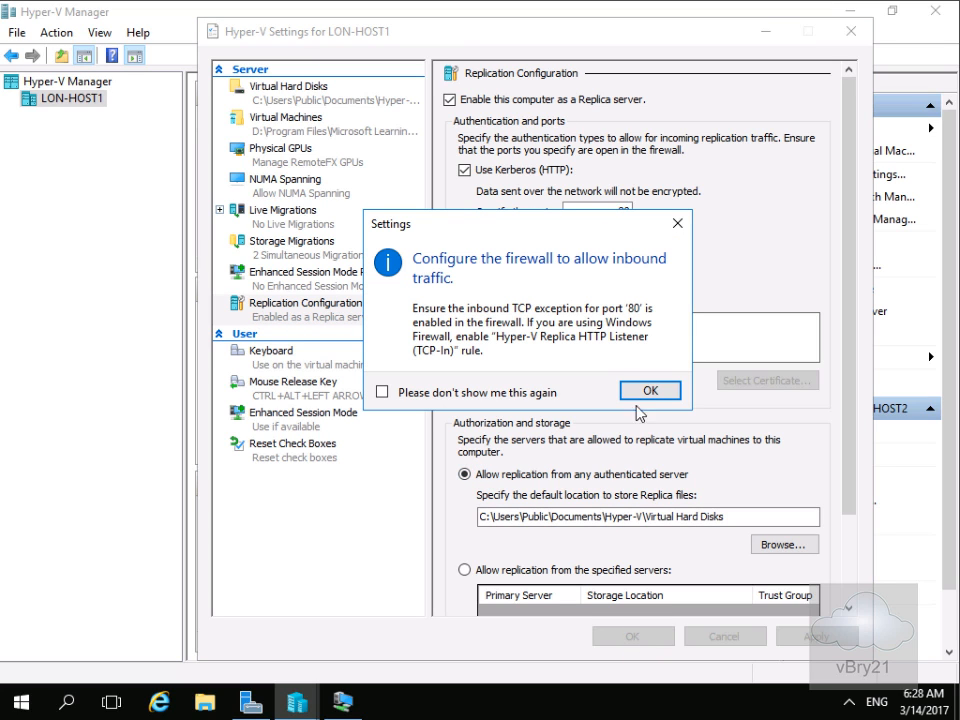
click(643, 391)
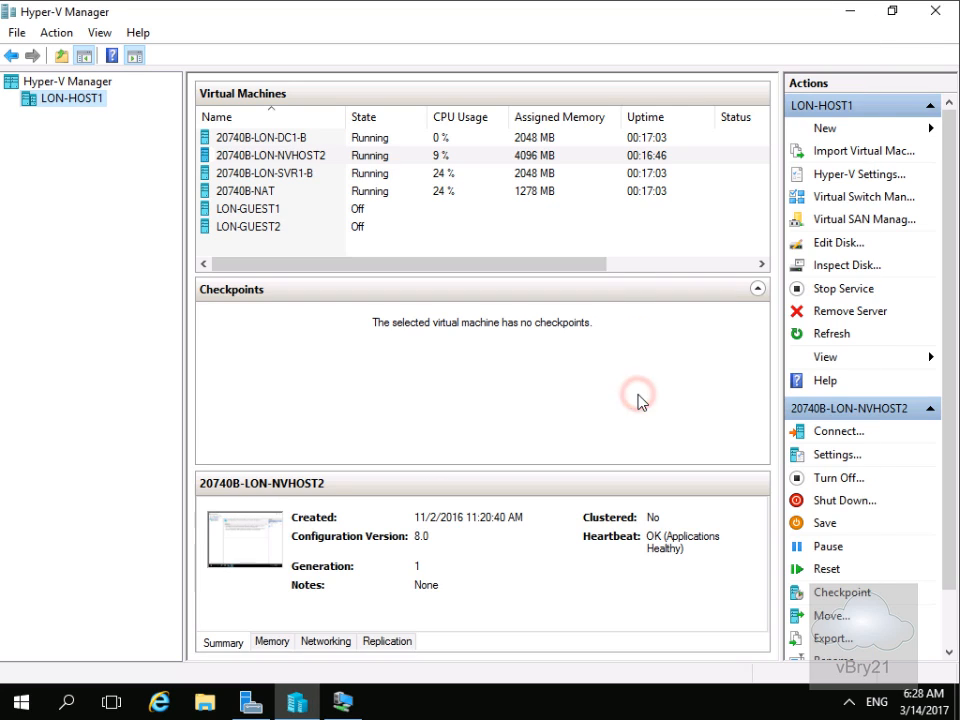
- Open Windows Firewall with Advanced Security on LON-HOST1 through the Control Panel's System and Security settings
click(20, 708)
click(523, 305)
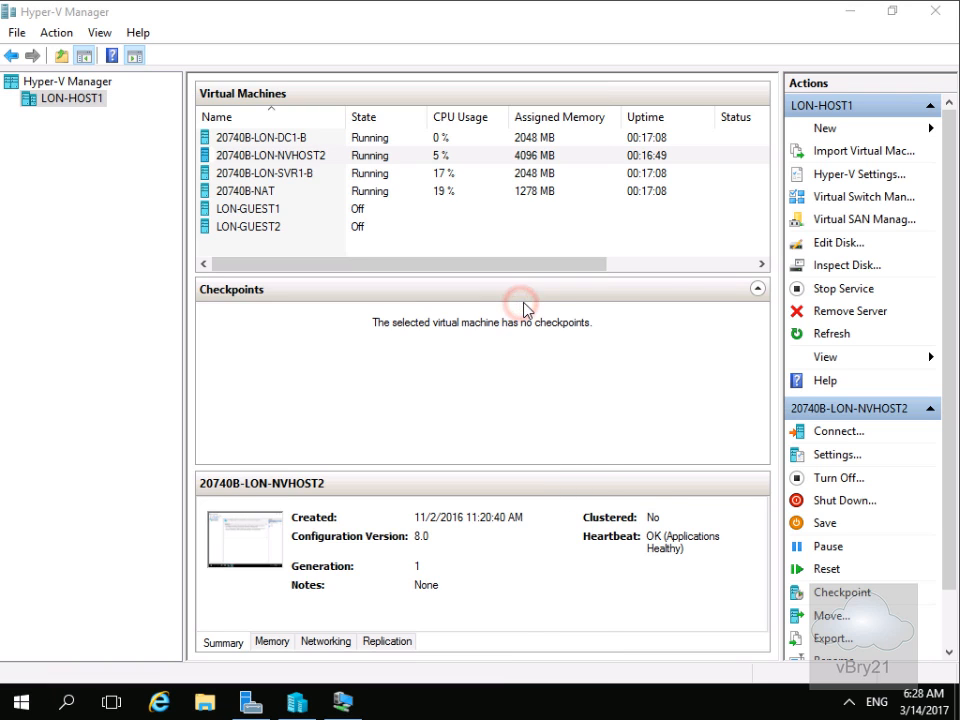
click(336, 212)
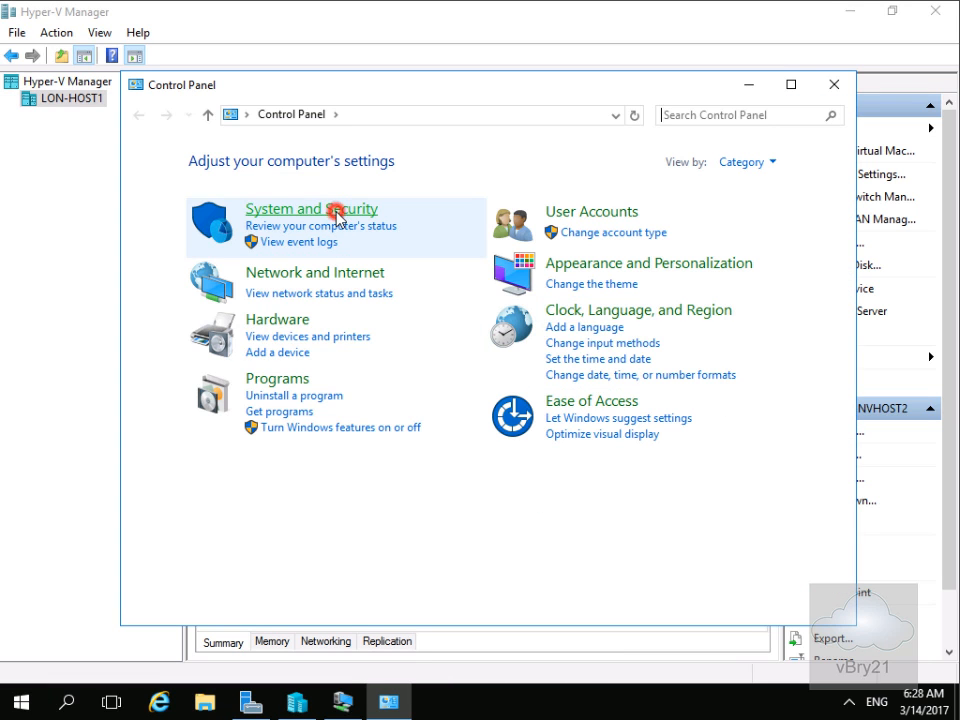
click(419, 222)
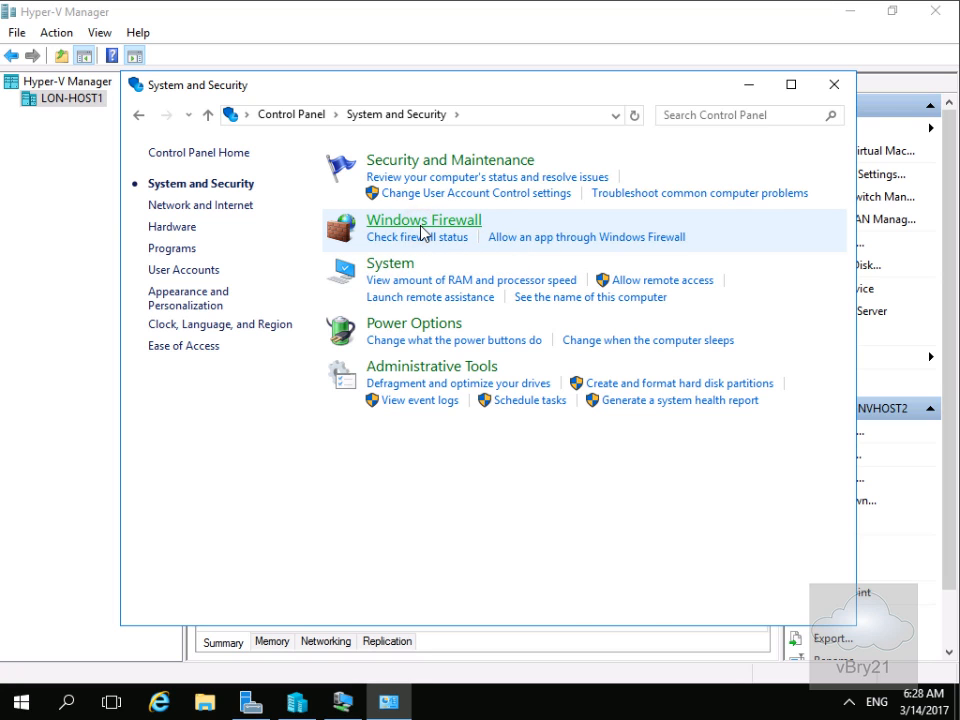
click(224, 303)
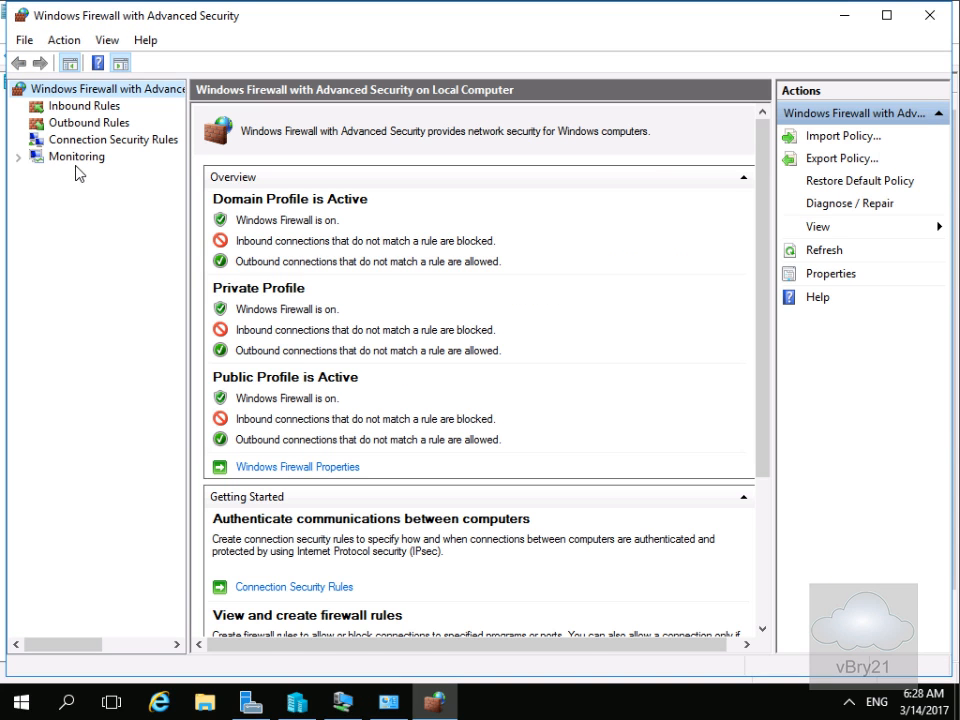
- Enable the Hyper-V Replica HTTP Listener (TCP-In) inbound rule on LON-HOST1, then close the firewall windows and the notification
click(79, 104)
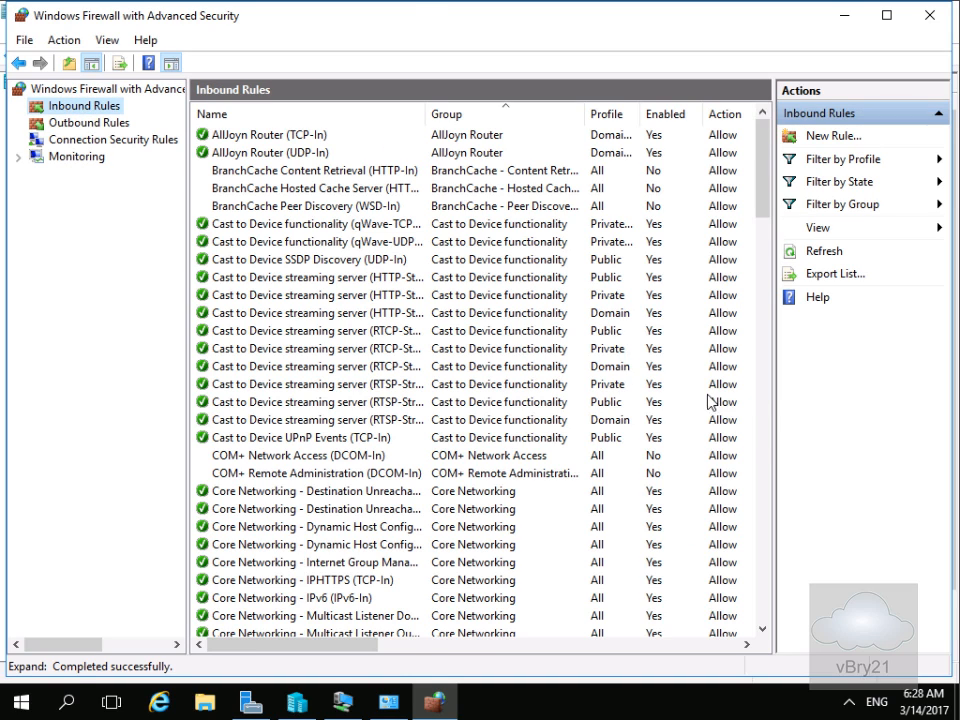
click(761, 437)
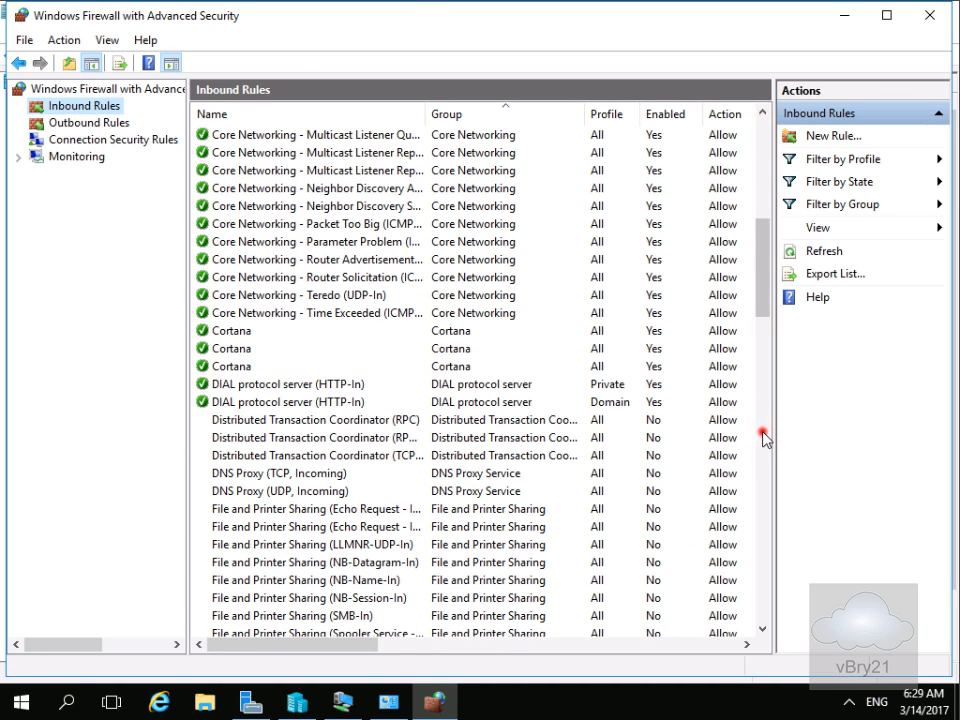
click(763, 437)
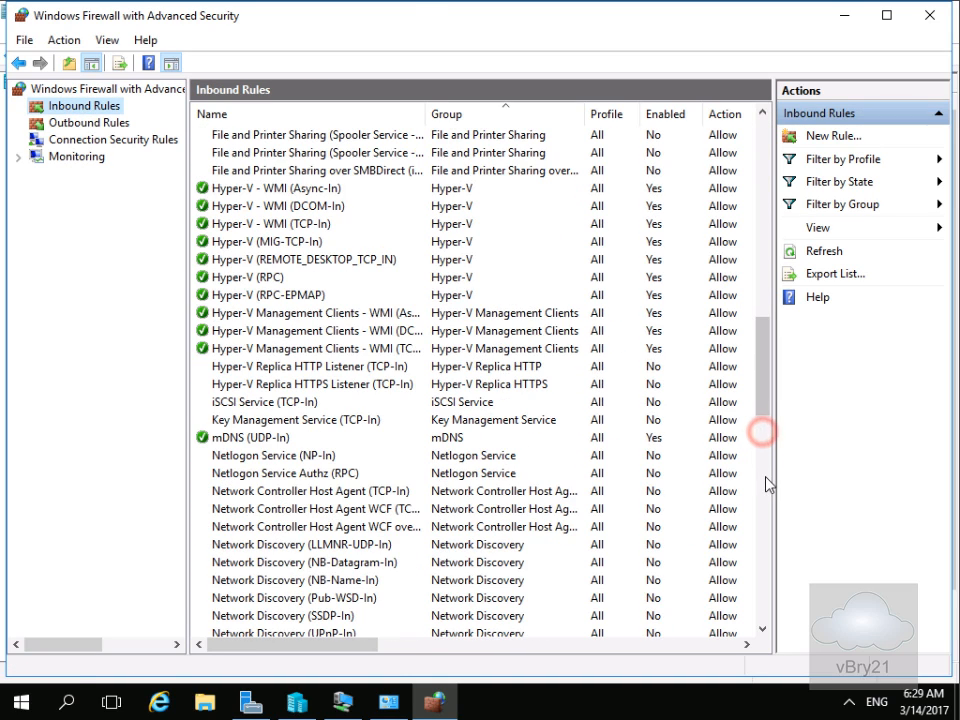
right_click(265, 368)
click(296, 380)
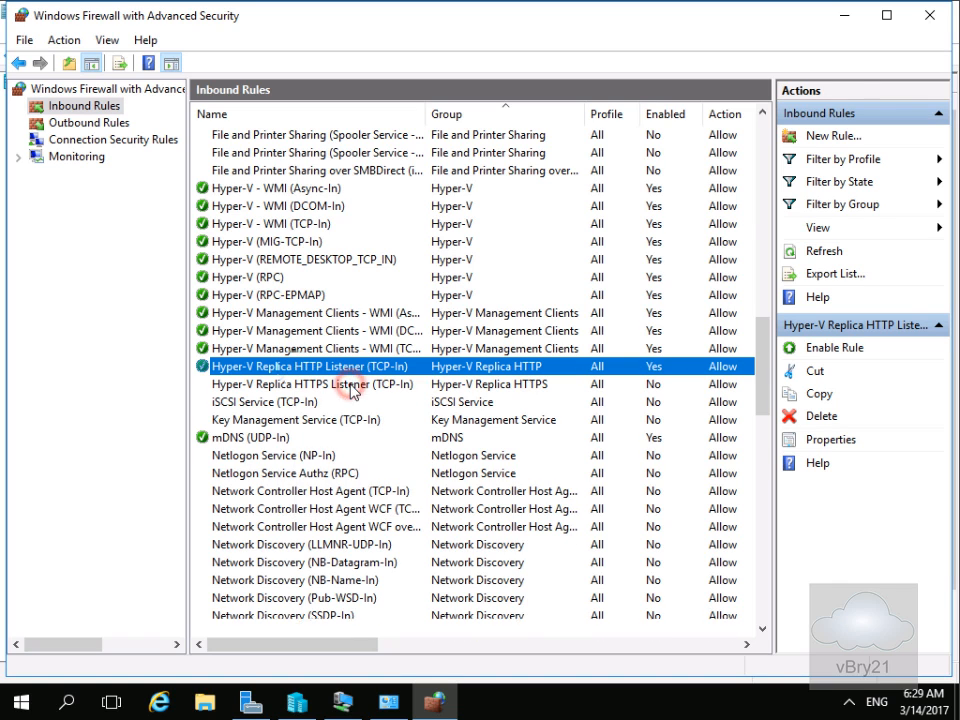
click(929, 15)
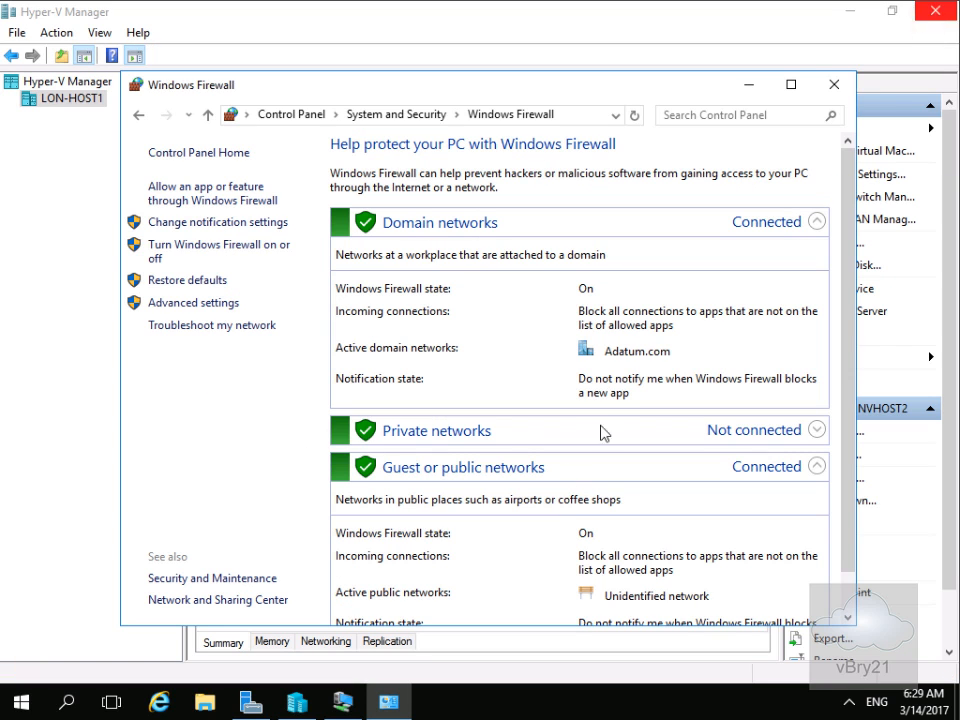
click(836, 88)
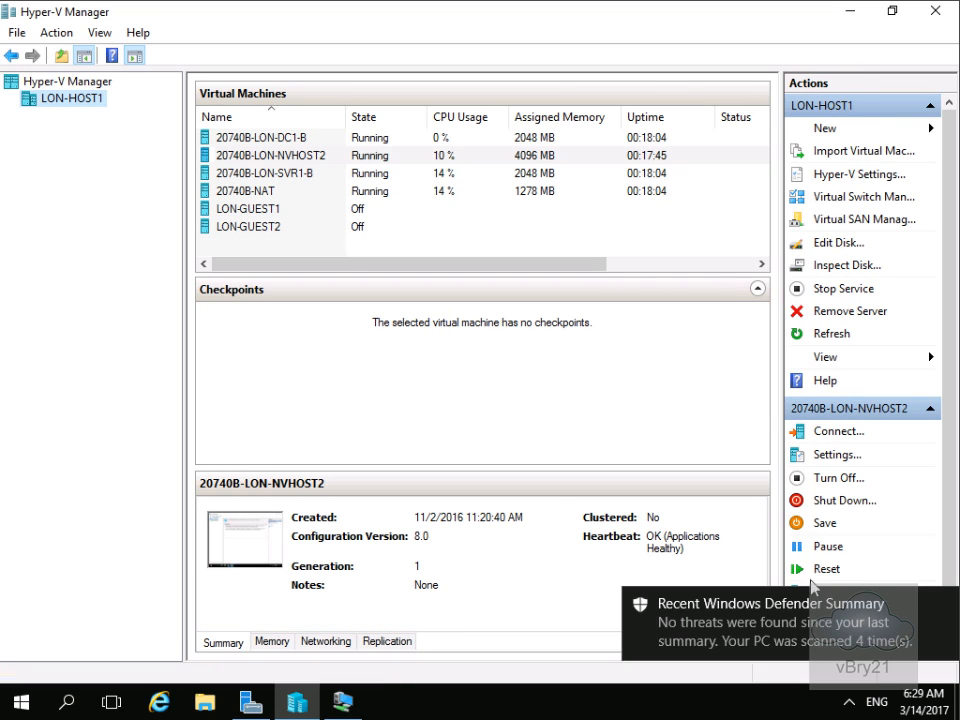
click(944, 606)
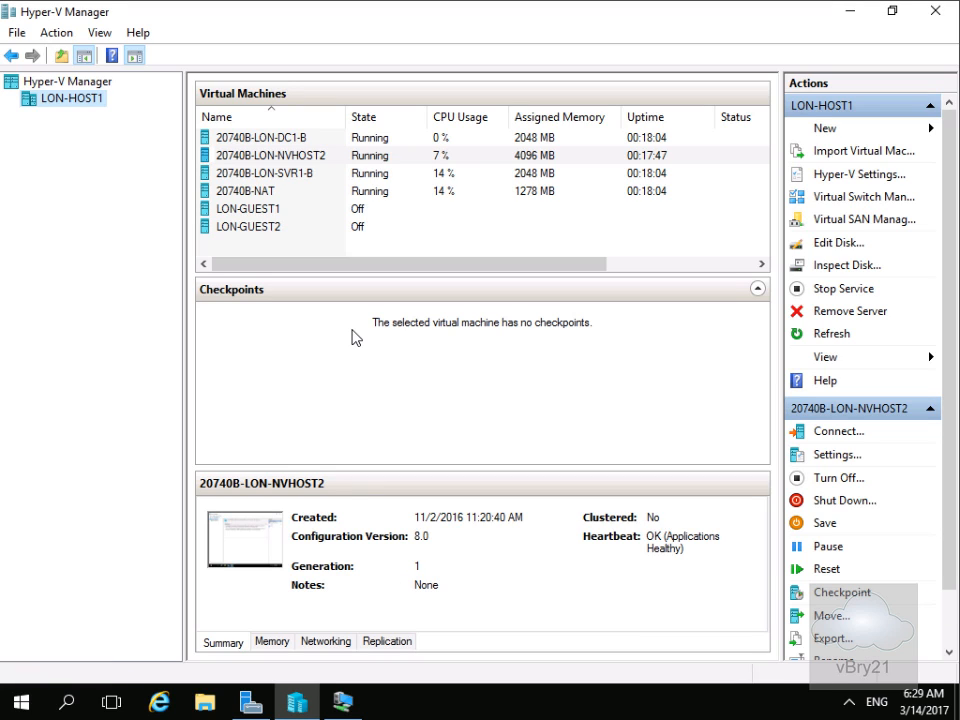
- Start enabling replication for 20740B-LON-SVR1-B with LON-NVHOST2 as the Replica server and Kerberos authentication (HTTP)
right_click(293, 174)
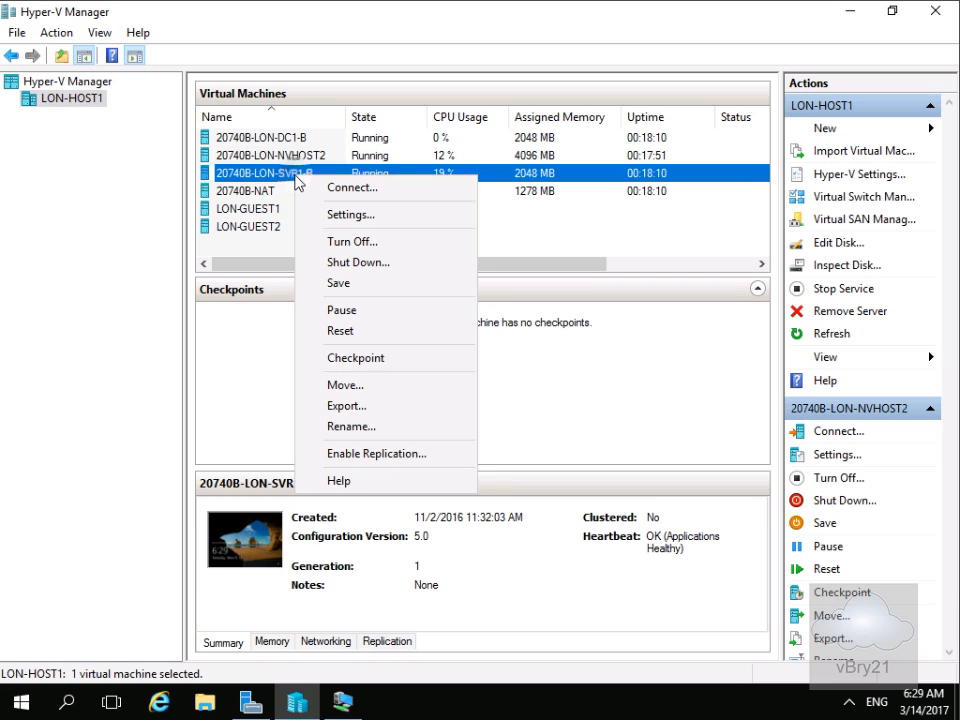
click(370, 455)
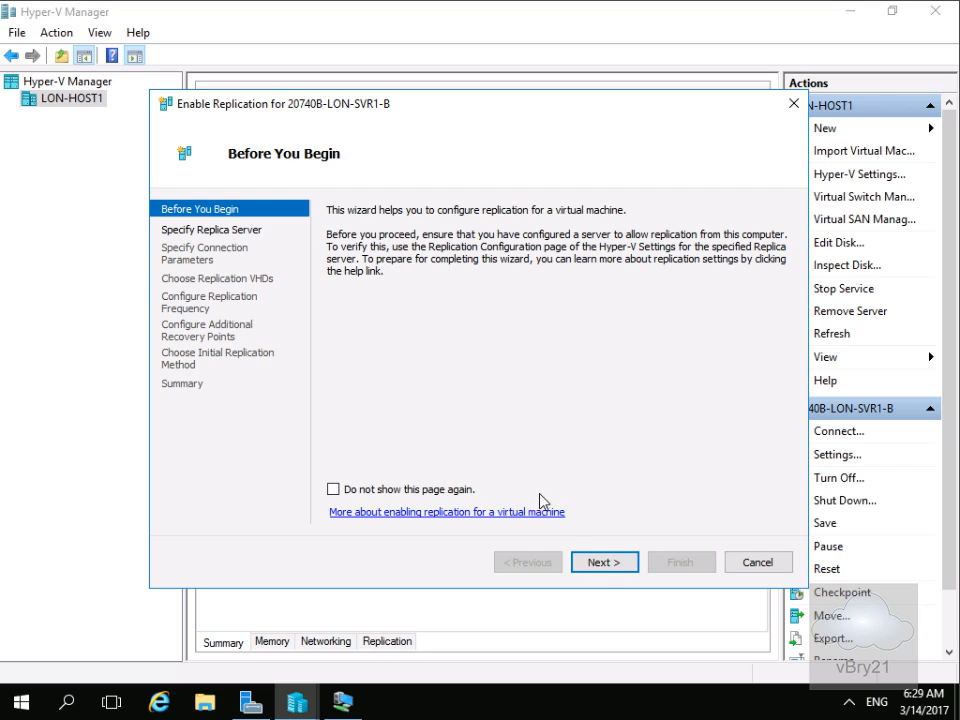
click(602, 566)
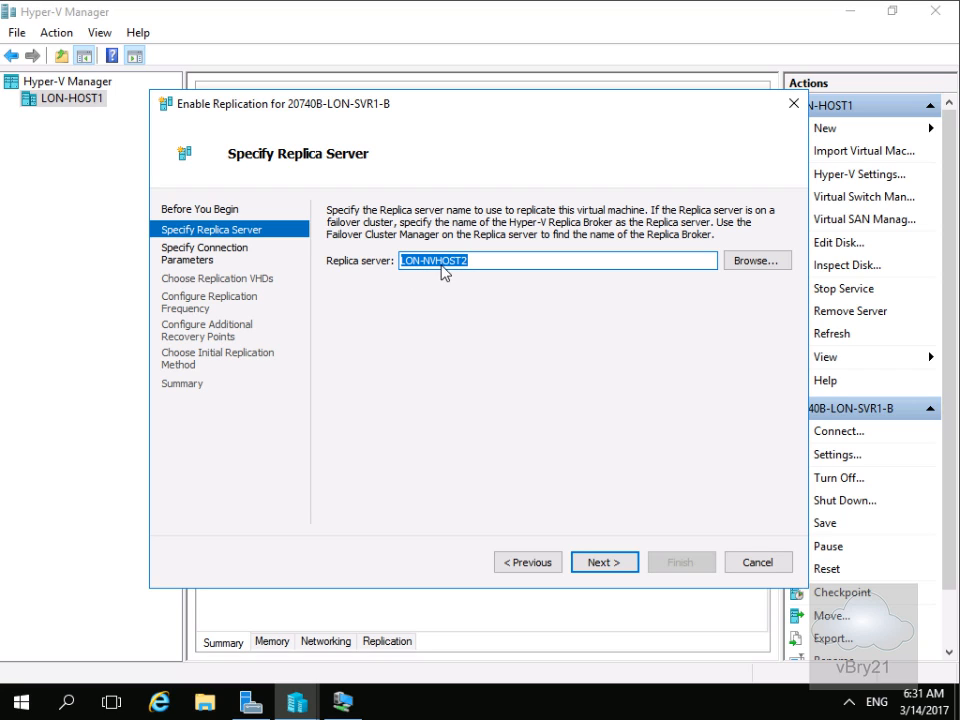
click(603, 564)
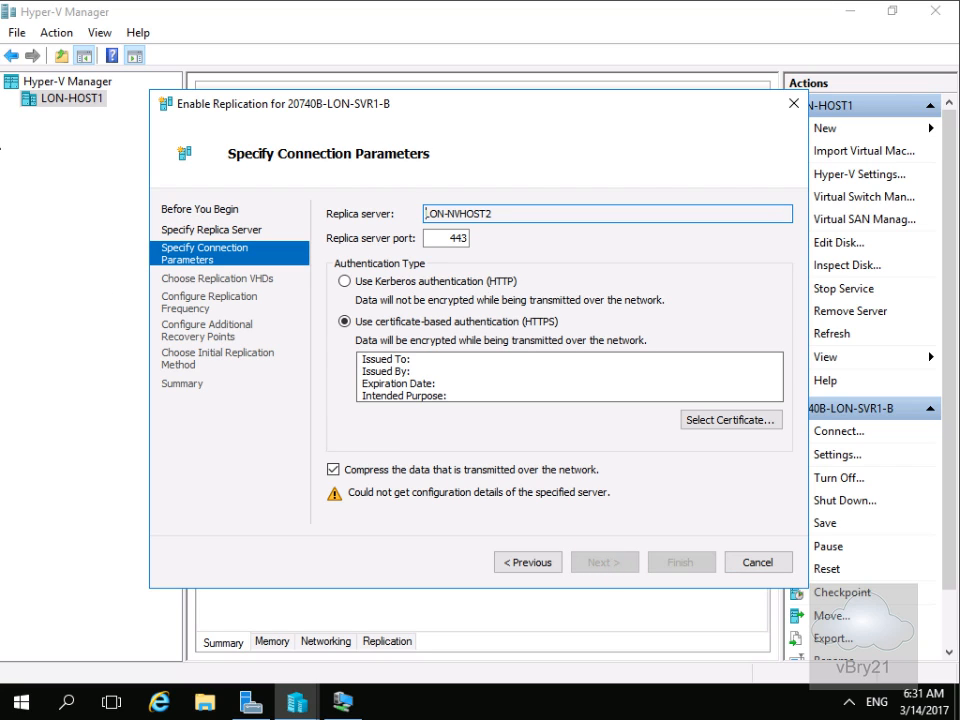
click(370, 283)
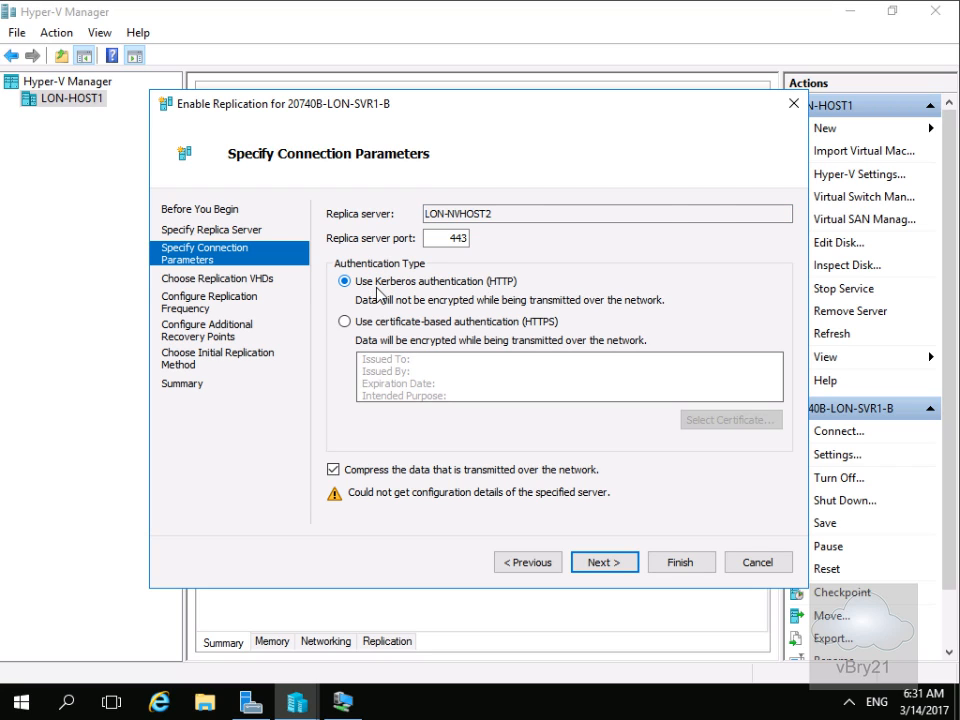
click(601, 558)
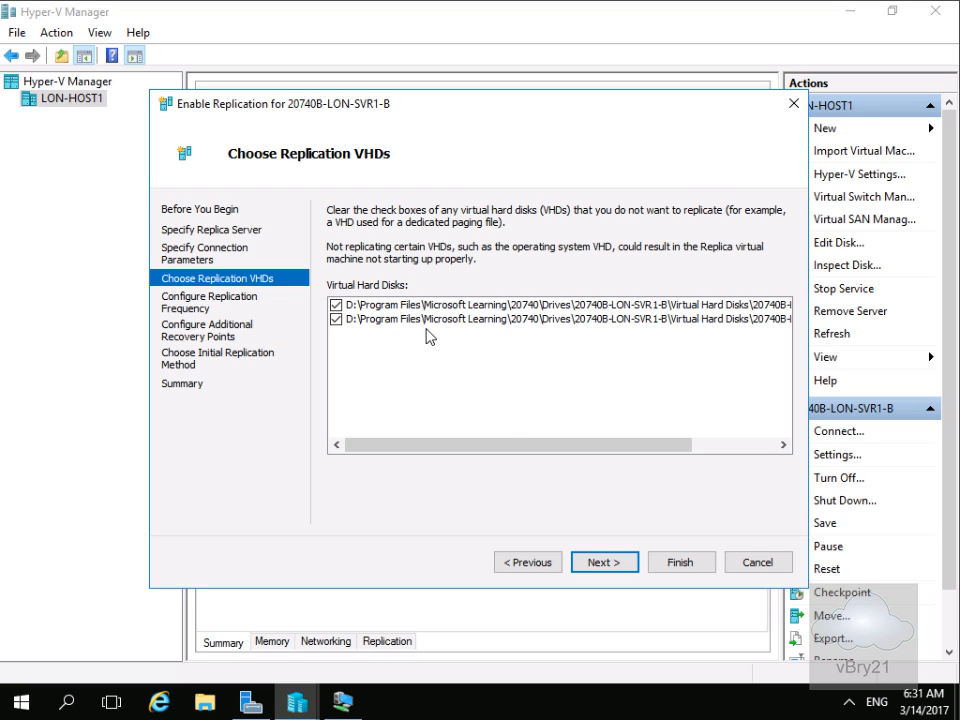
- Keep both virtual hard disks selected for replication and set the replication frequency to 5 minutes
key(Return)
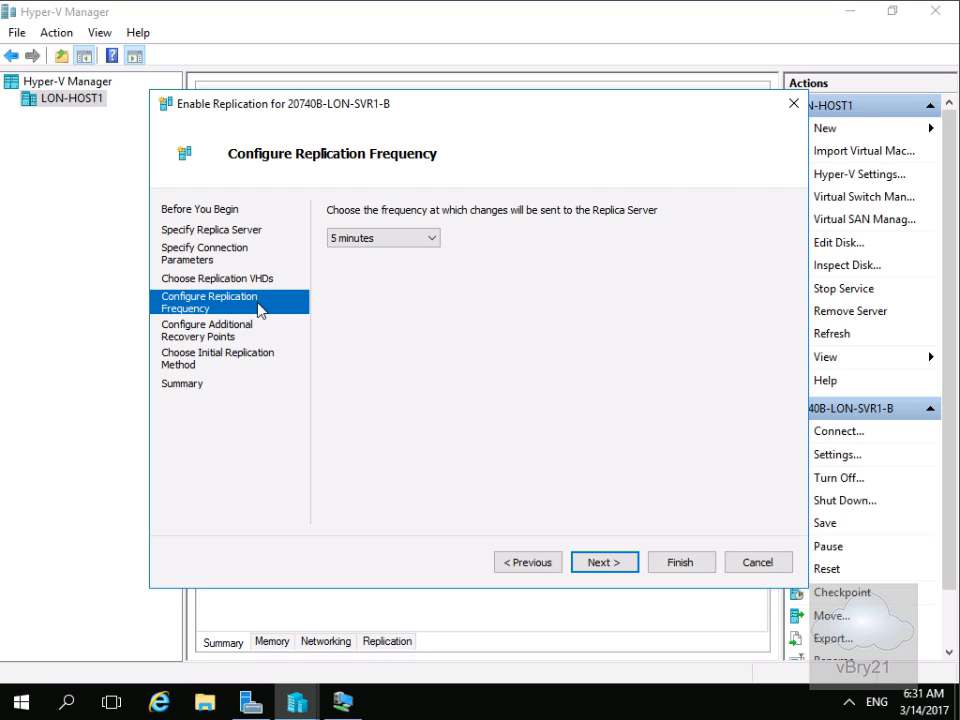
click(426, 242)
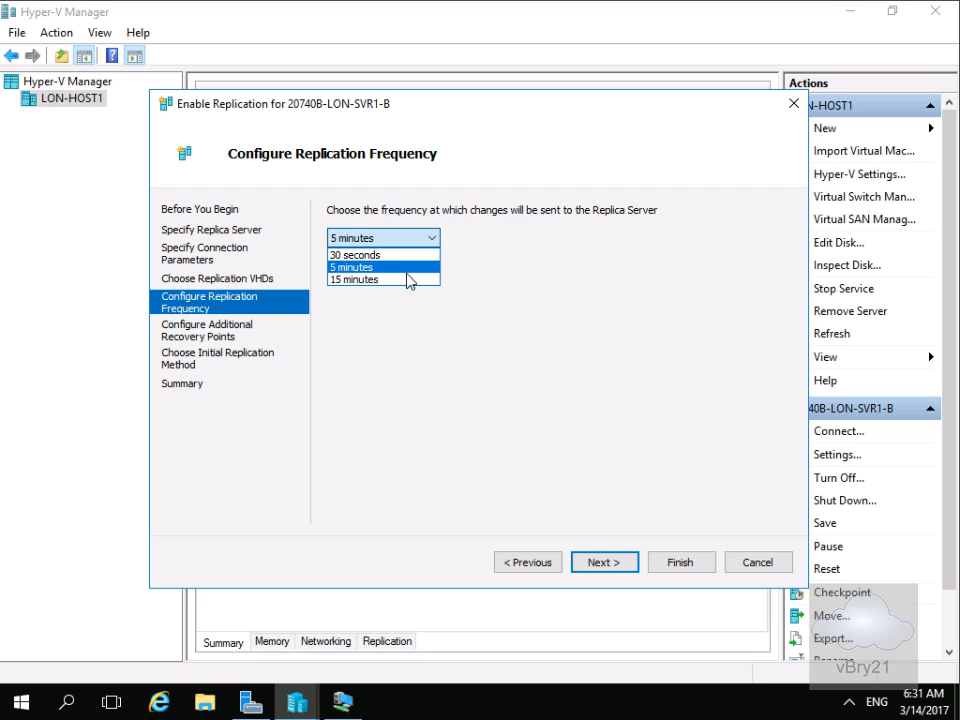
click(390, 267)
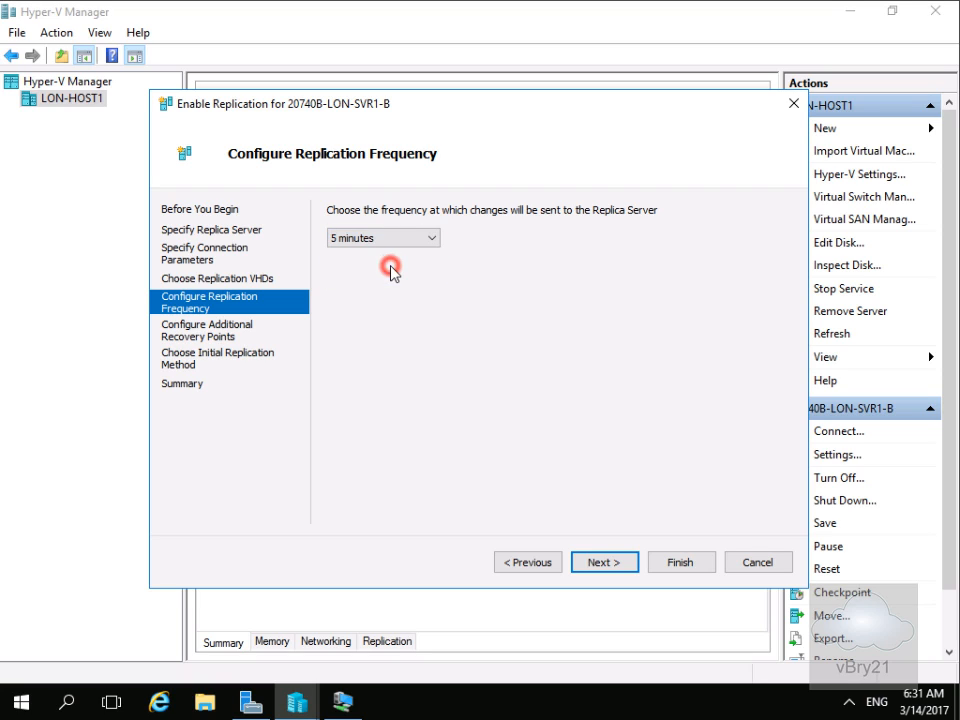
click(600, 565)
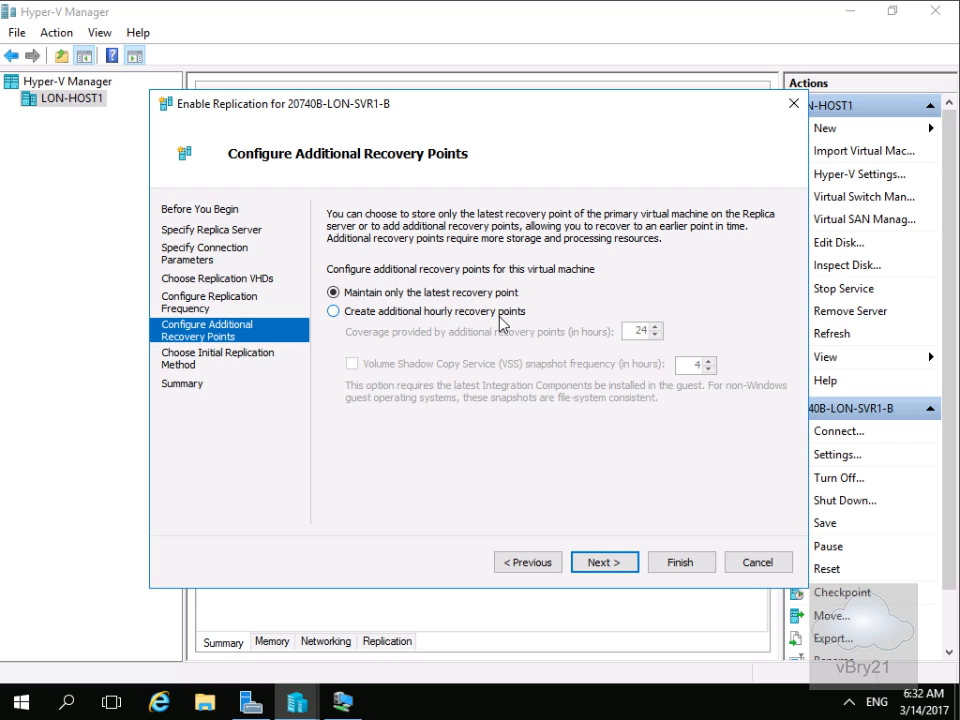
- Maintain only the latest recovery point and enable replication, sending the initial copy over the network immediately
click(601, 563)
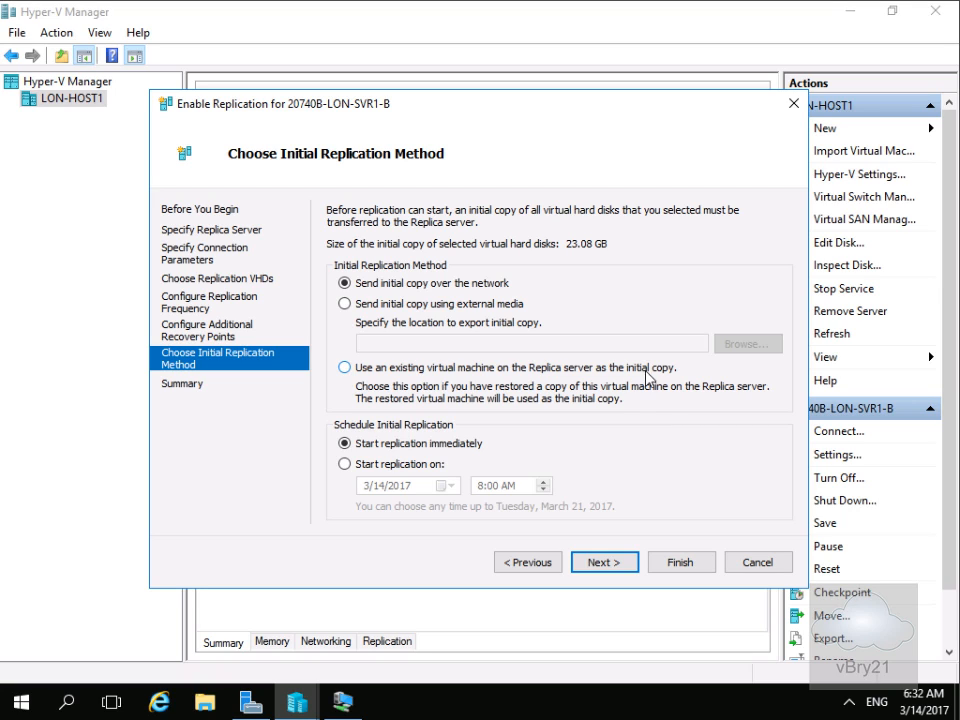
click(595, 563)
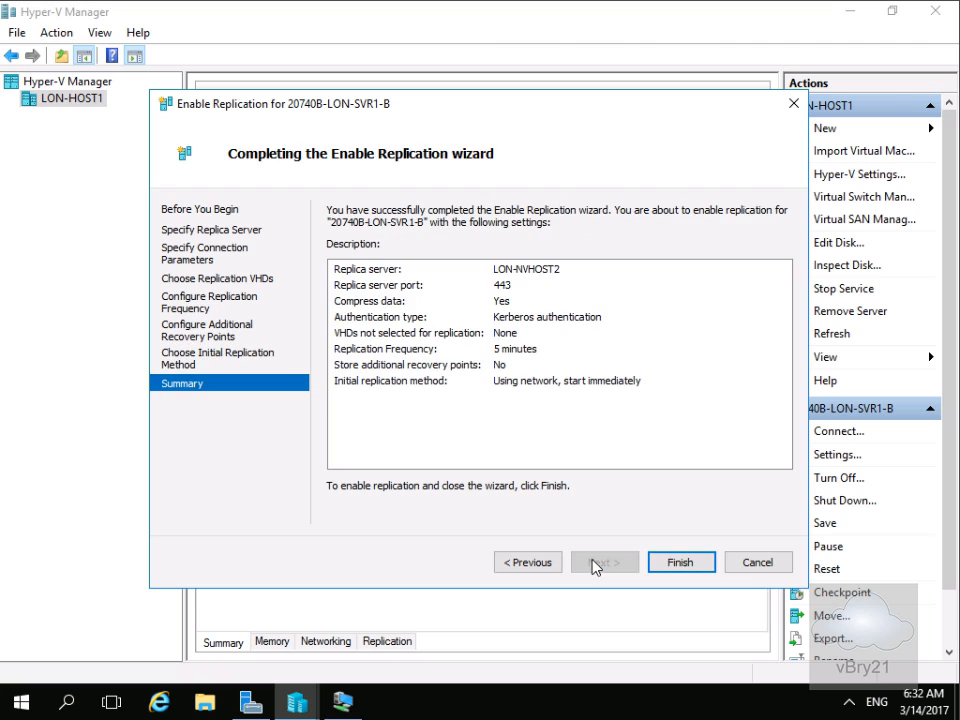
click(672, 566)
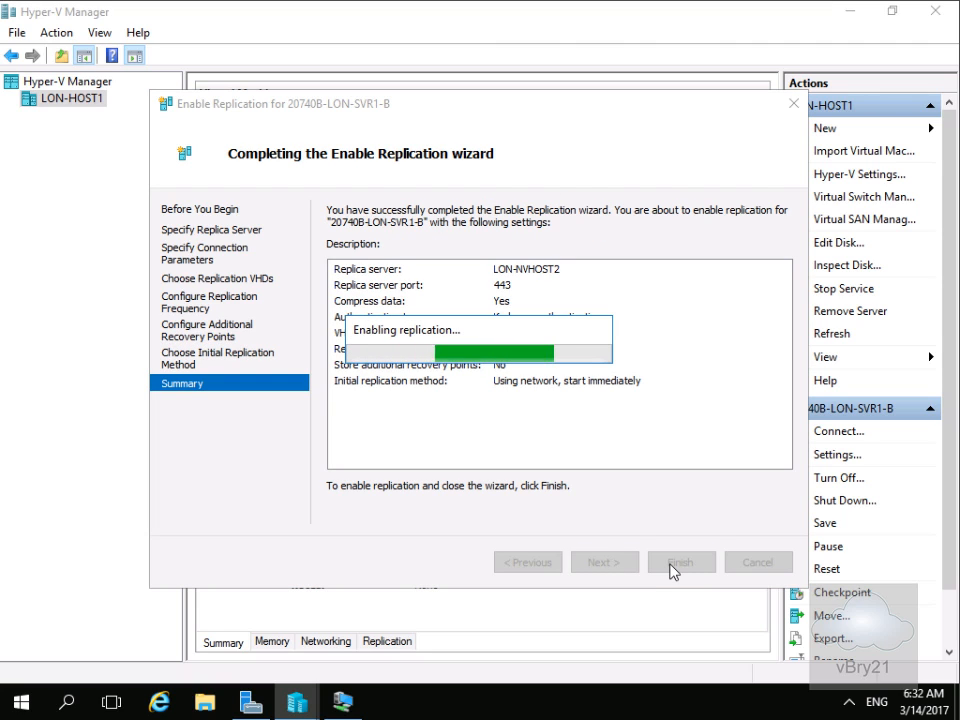